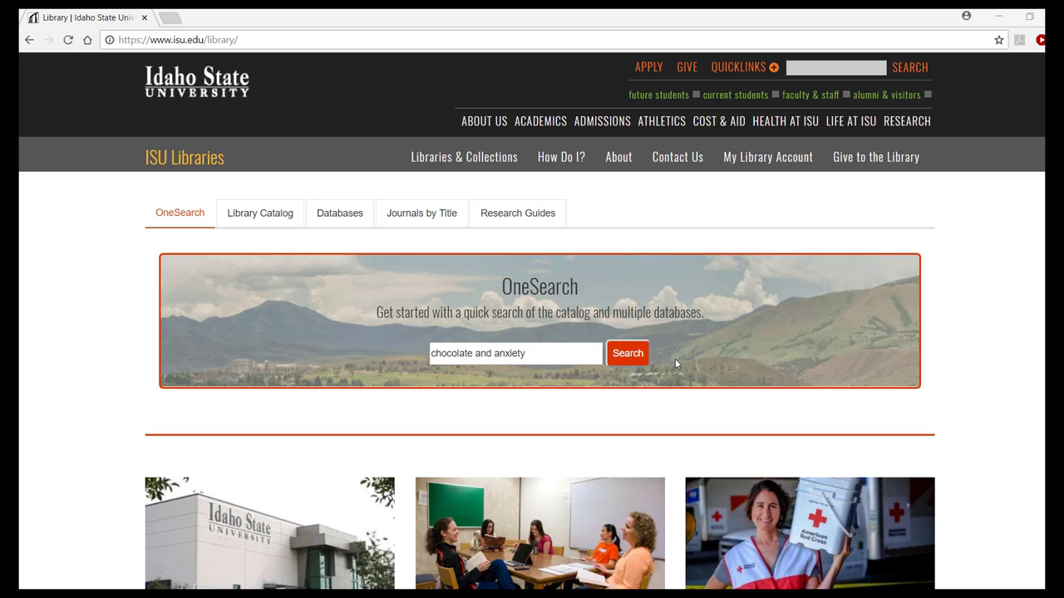
- Search chocolate and anxiety, then open result 4, the dark chocolate trainee nurses study
left_click(629, 355)
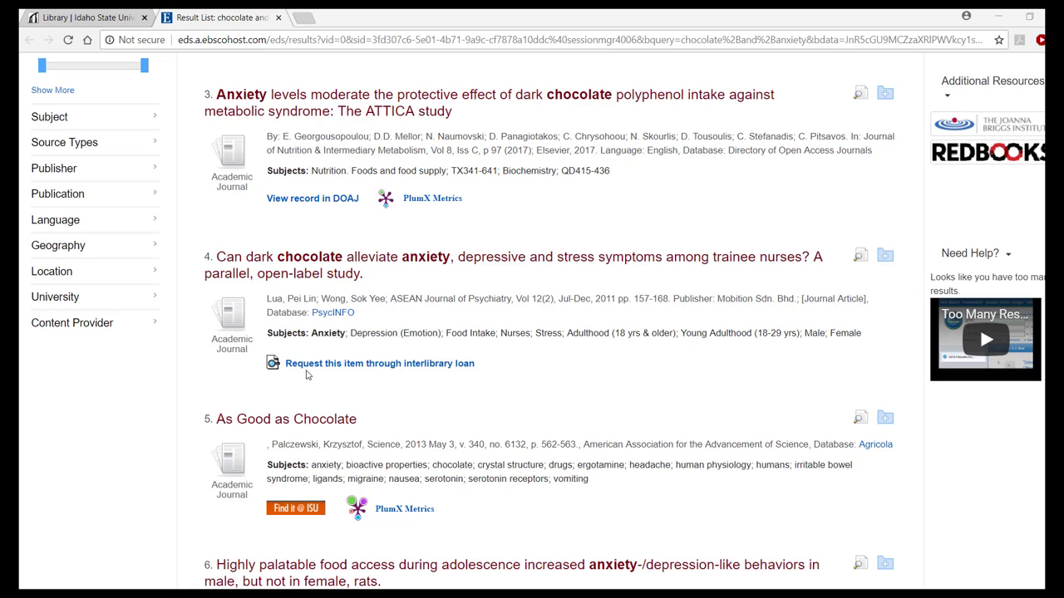
left_click(328, 261)
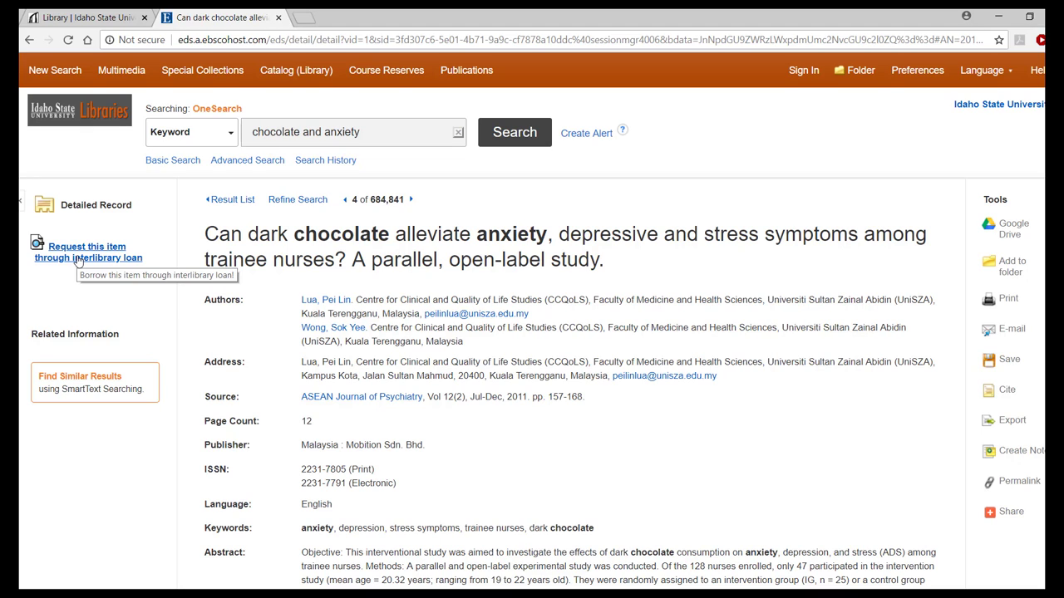
- Request the article through interlibrary loan and enter the ISU ID and last name at login
left_click(77, 261)
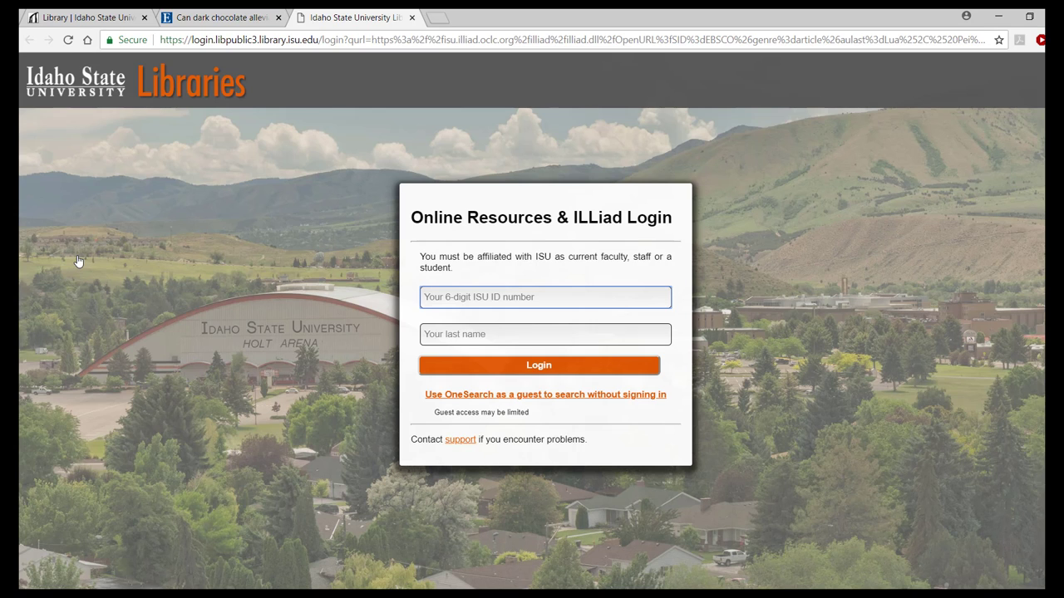
type("1")
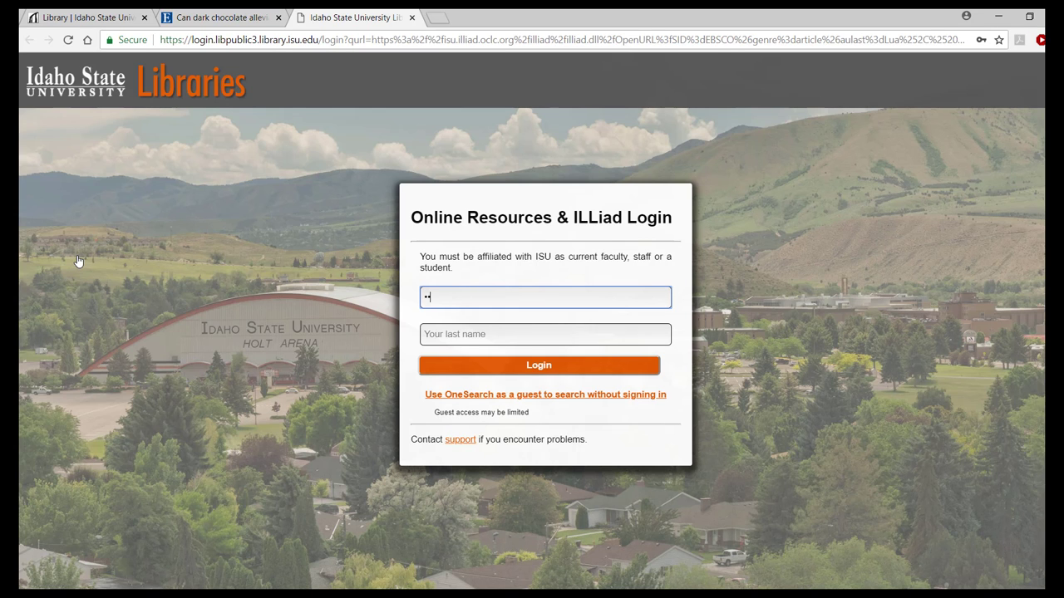
type("23456")
key("Tab")
type("studen")
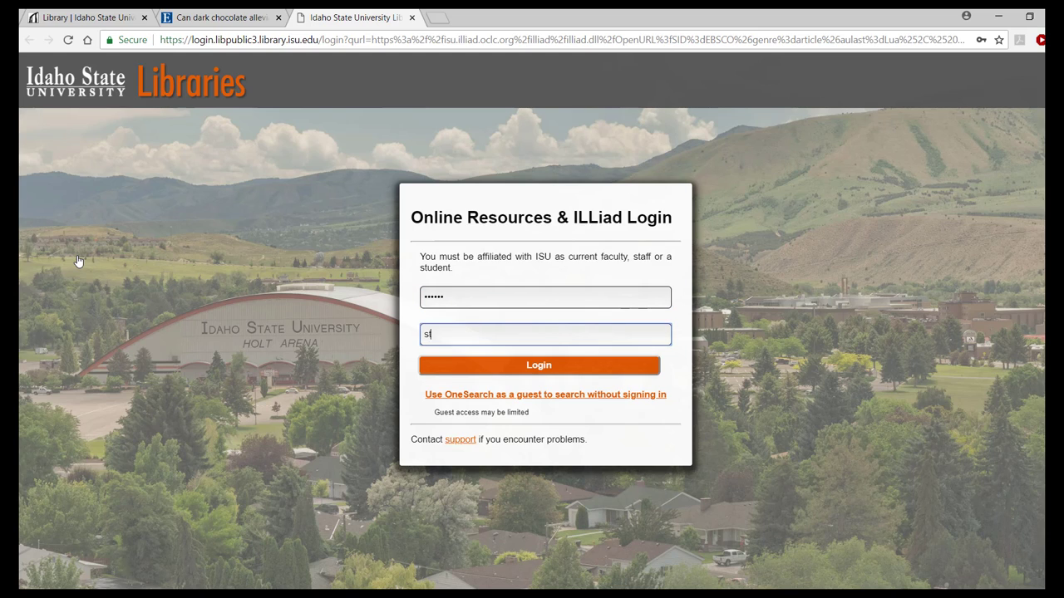
type("t")
- Log in and enter the name and ID number on the New User Registration form
key("Return")
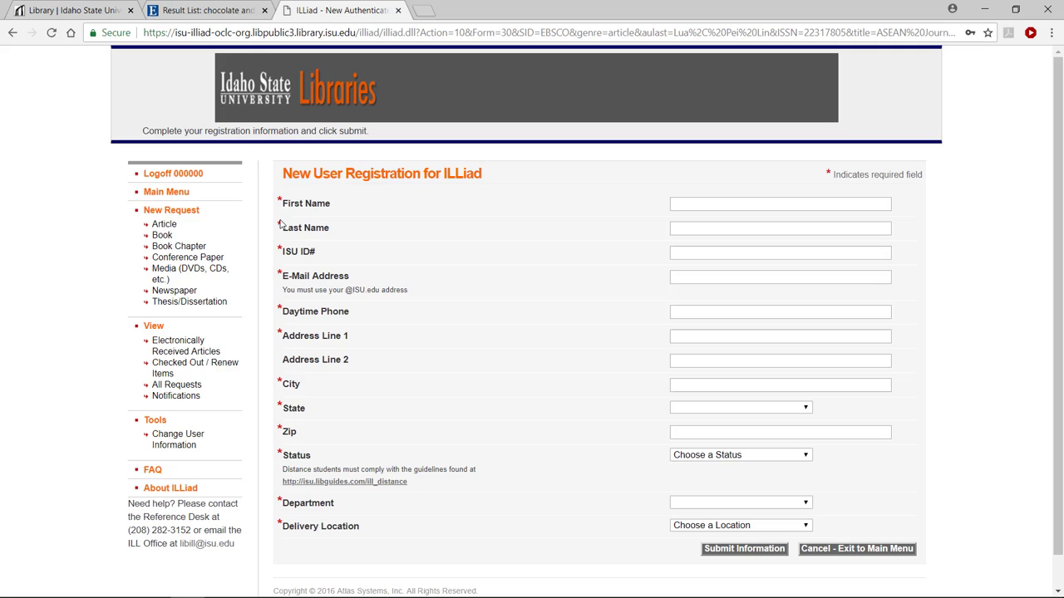
left_click(282, 210)
left_click(736, 202)
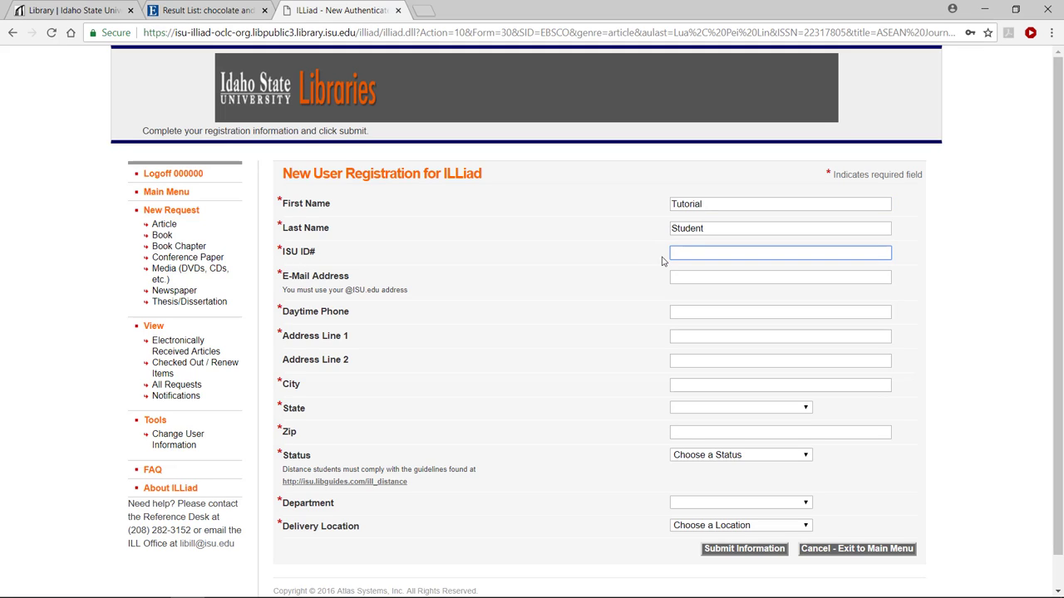
type("000000")
- Fill in the e-mail address, the first address line, and the city
left_click(697, 275)
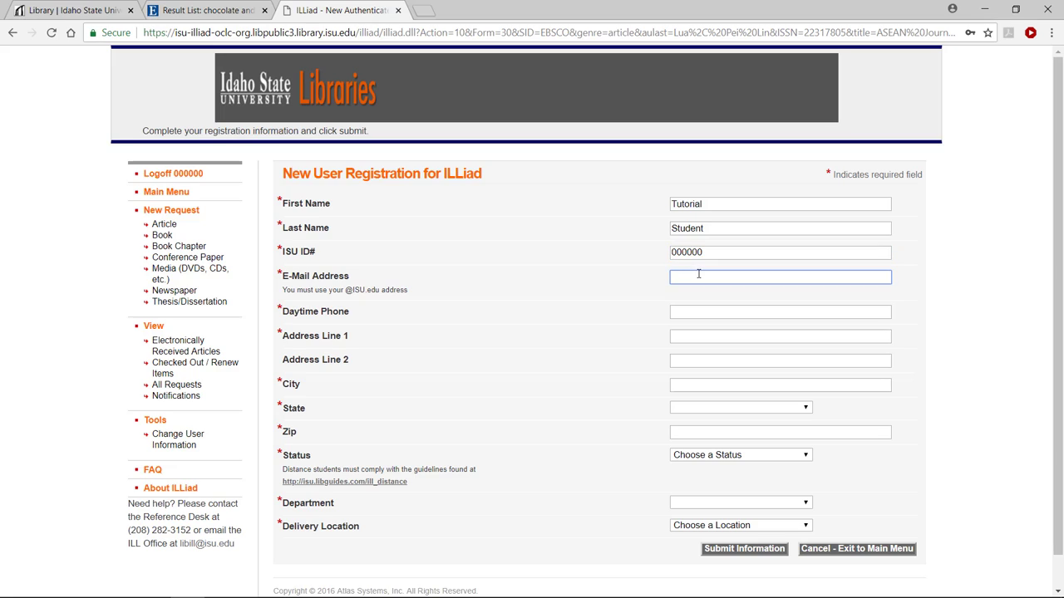
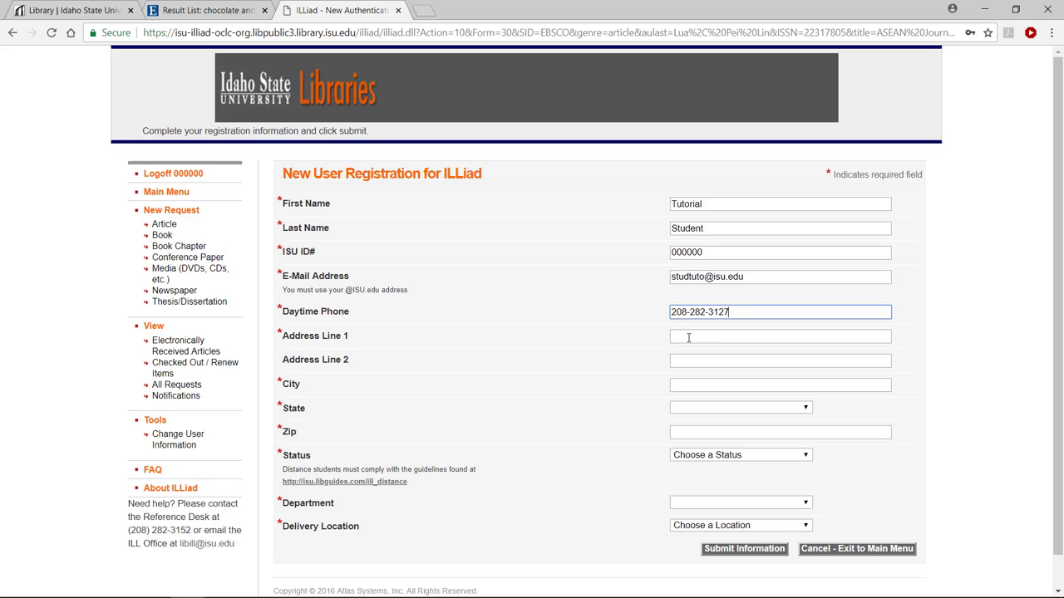
left_click(686, 335)
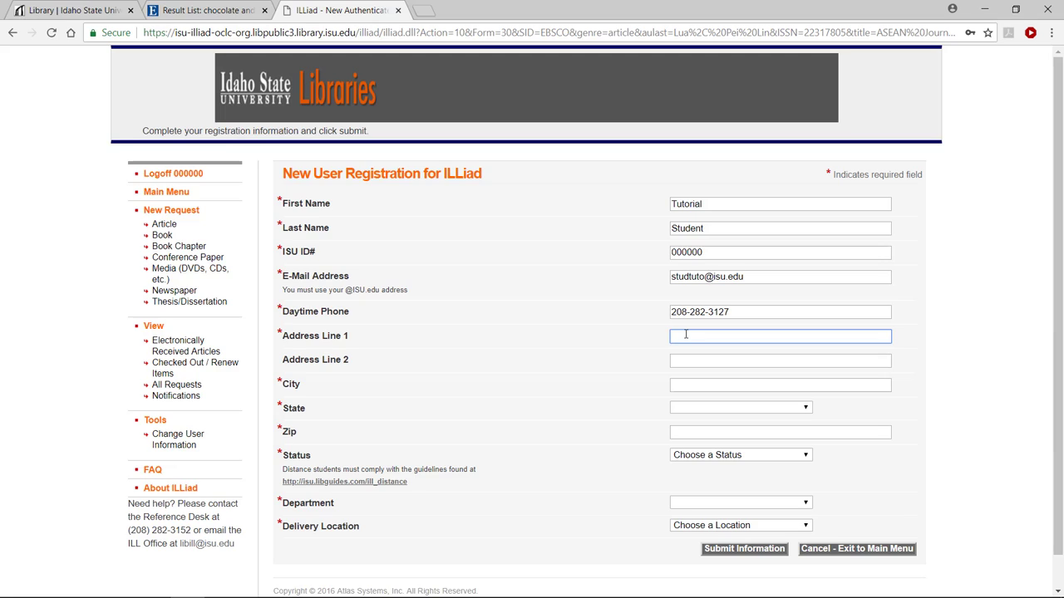
type("MS8")
key("BackSpace")
type("-8089")
left_click(710, 388)
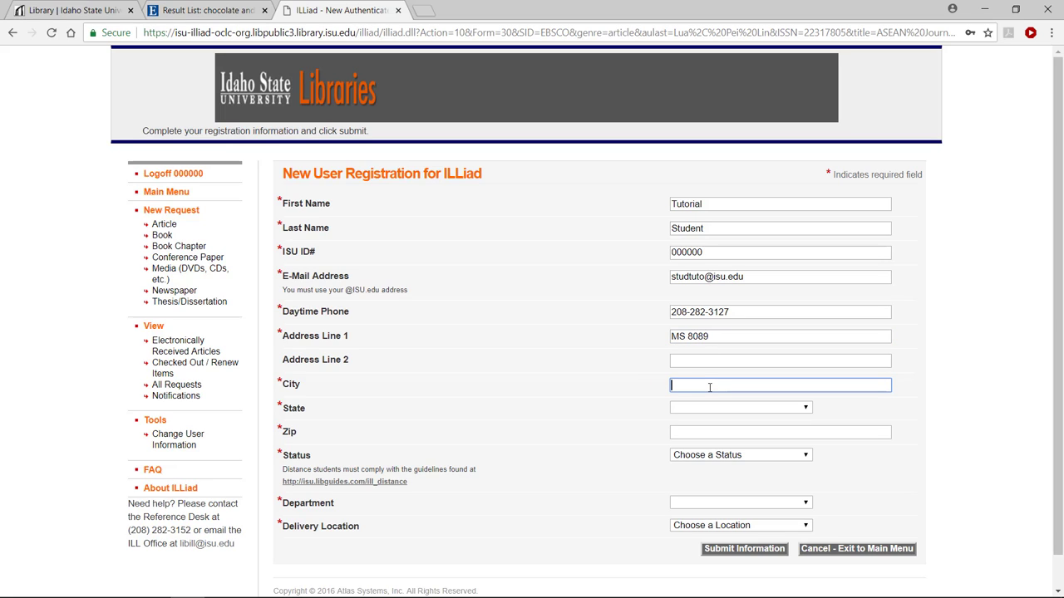
type("Pocatello")
- Set the state to Idaho and enter the ZIP code
left_click(723, 410)
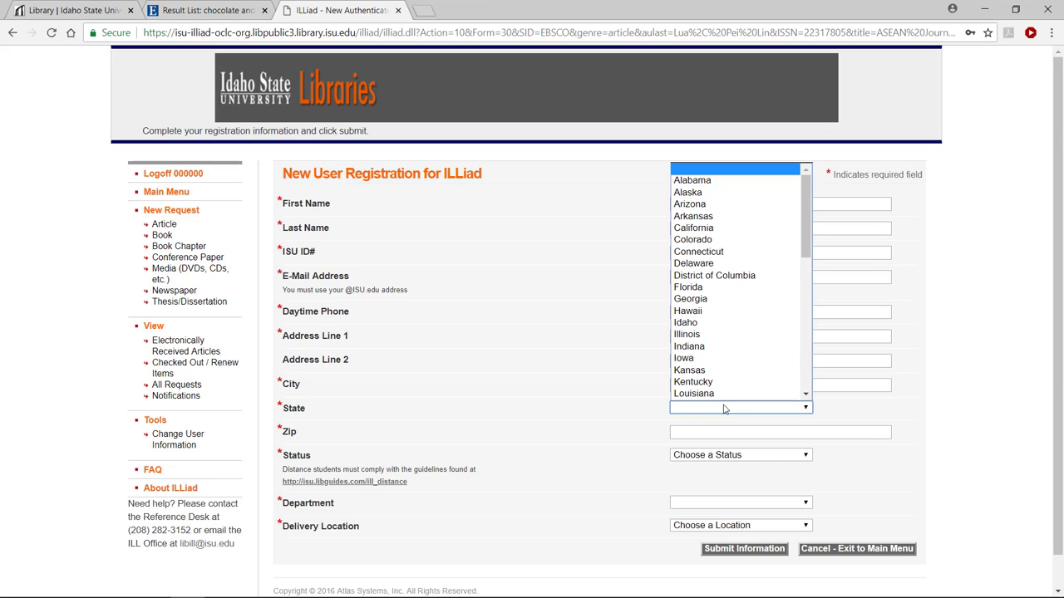
left_click(723, 327)
key("Tab")
type("83202")
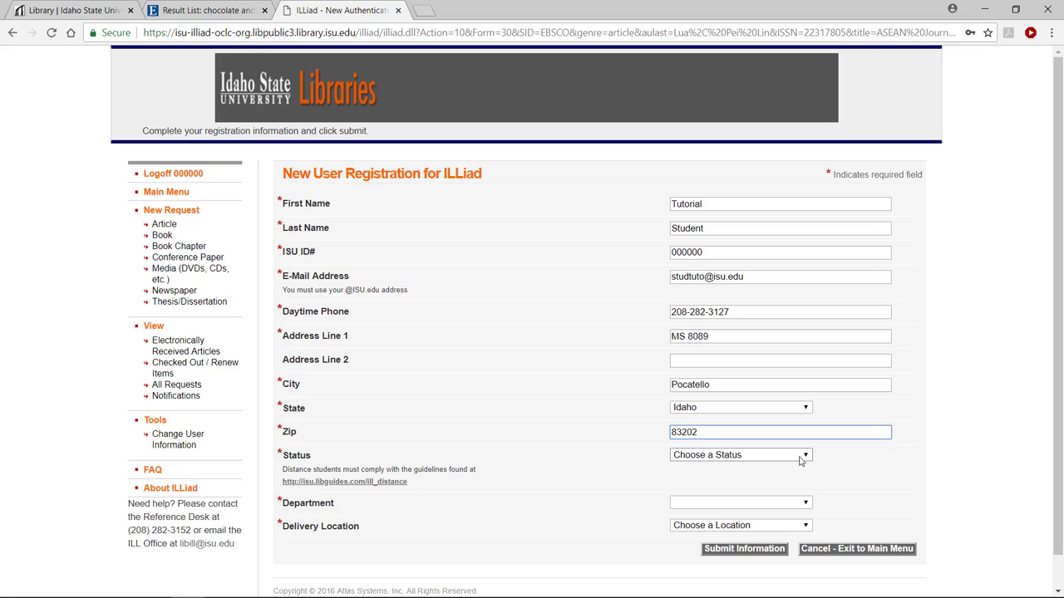
- Choose Undergraduate Student as the status and Undeclared as the department
left_click(803, 458)
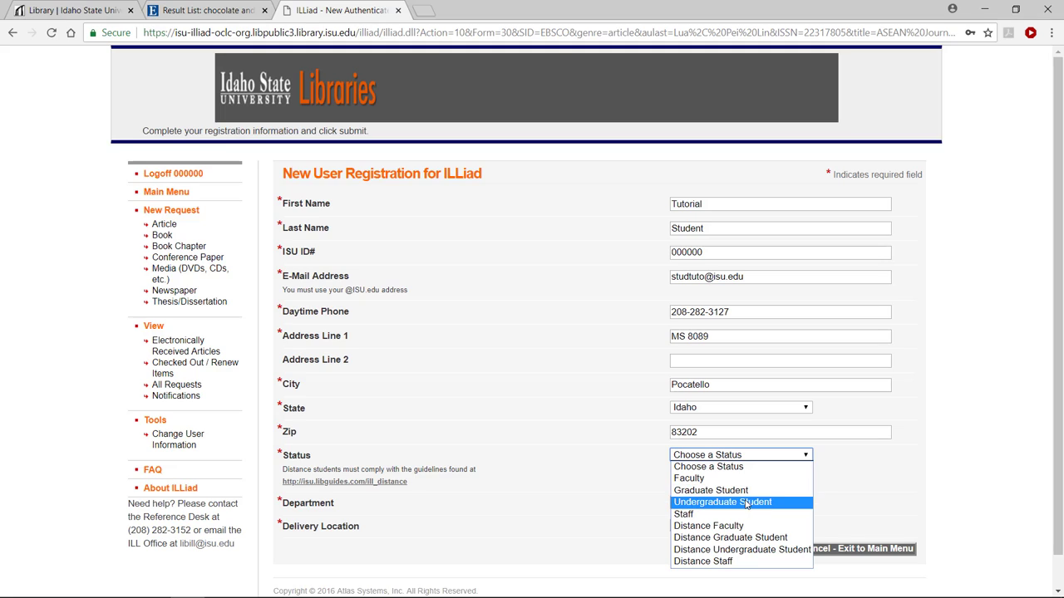
left_click(746, 502)
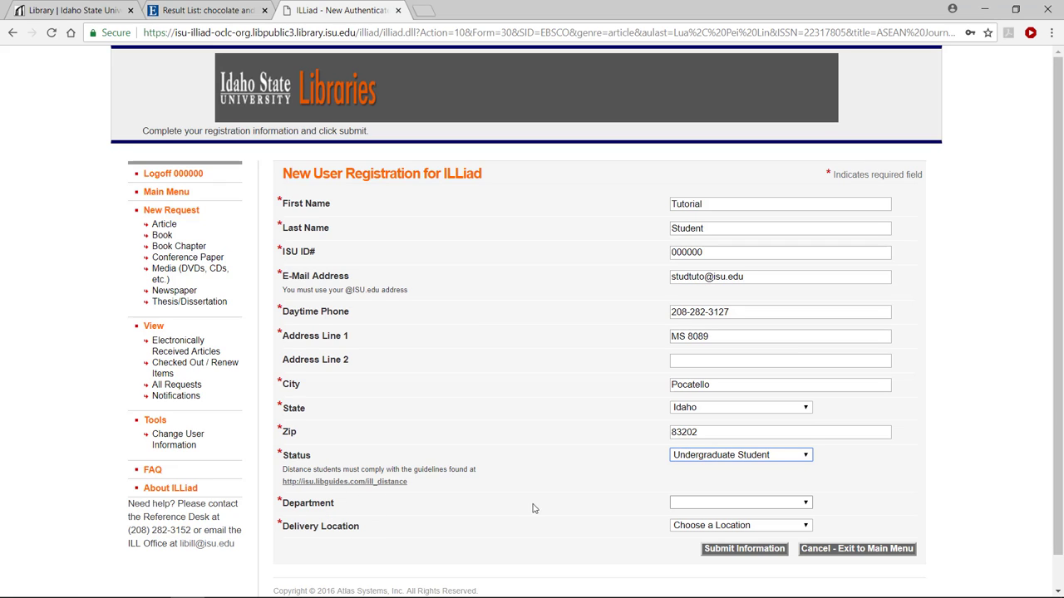
left_click(325, 513)
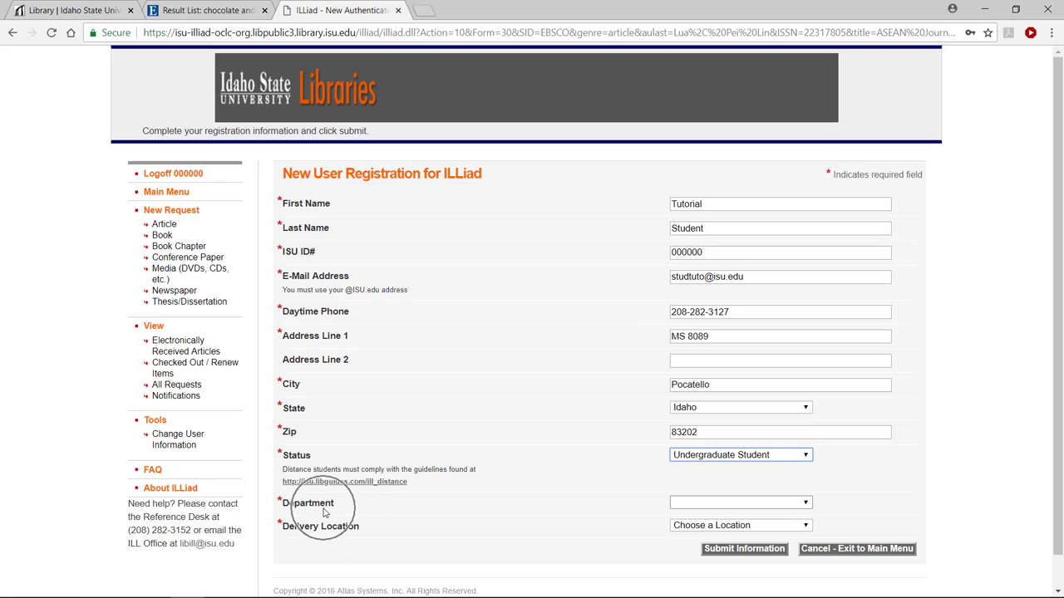
left_click(811, 508)
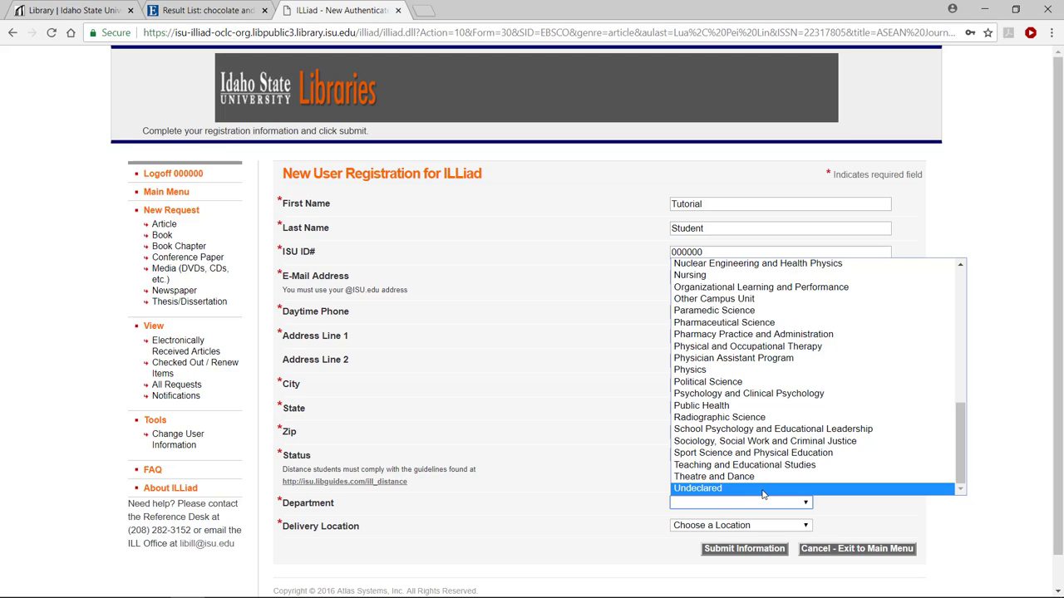
left_click(763, 491)
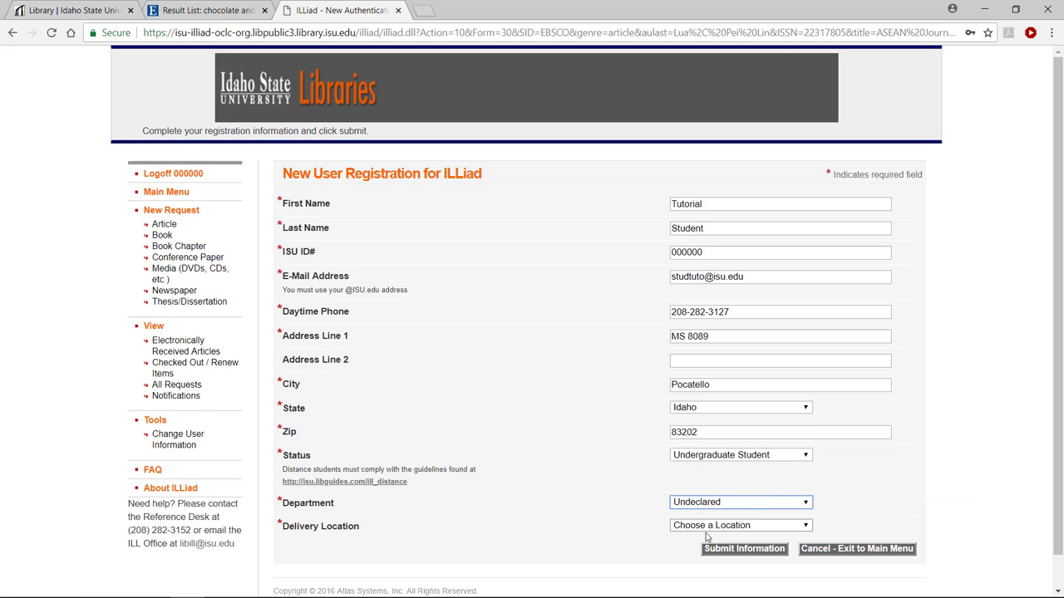
left_click(374, 535)
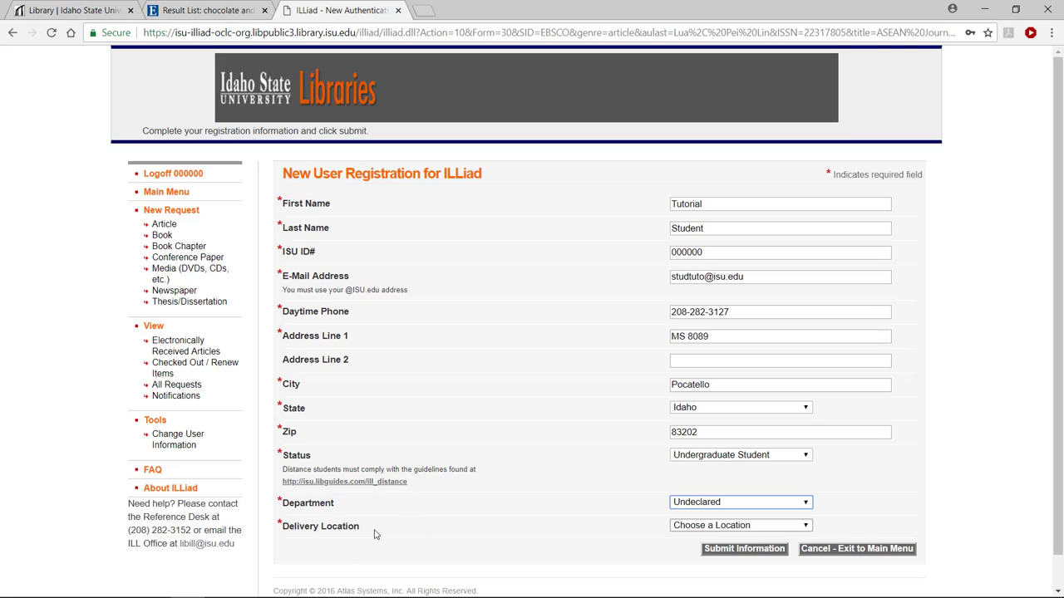
- Choose 'Pocatello, Oboler Library' as the delivery location
left_click(807, 529)
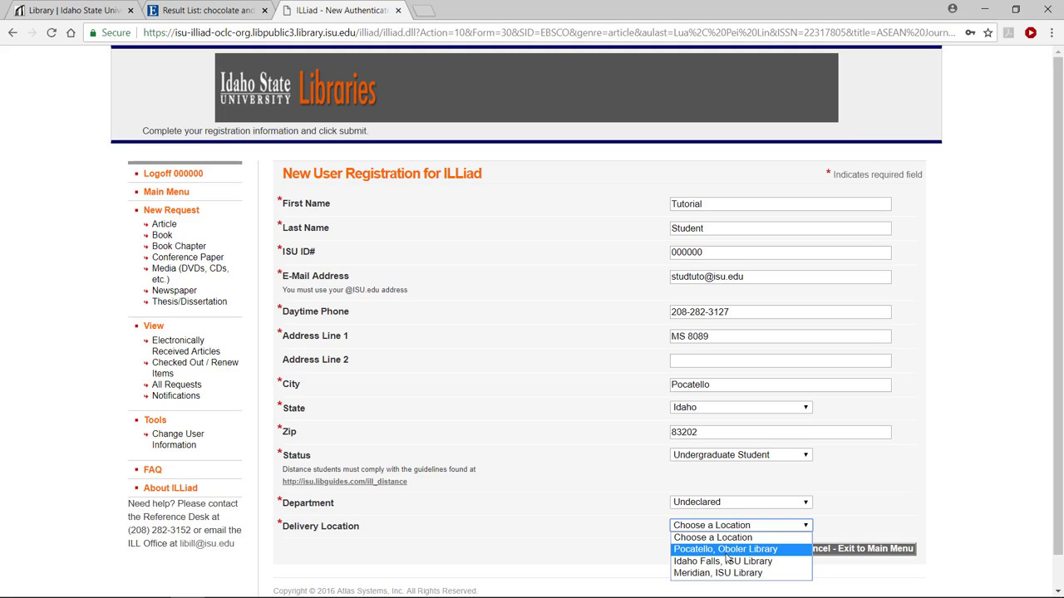
left_click(726, 552)
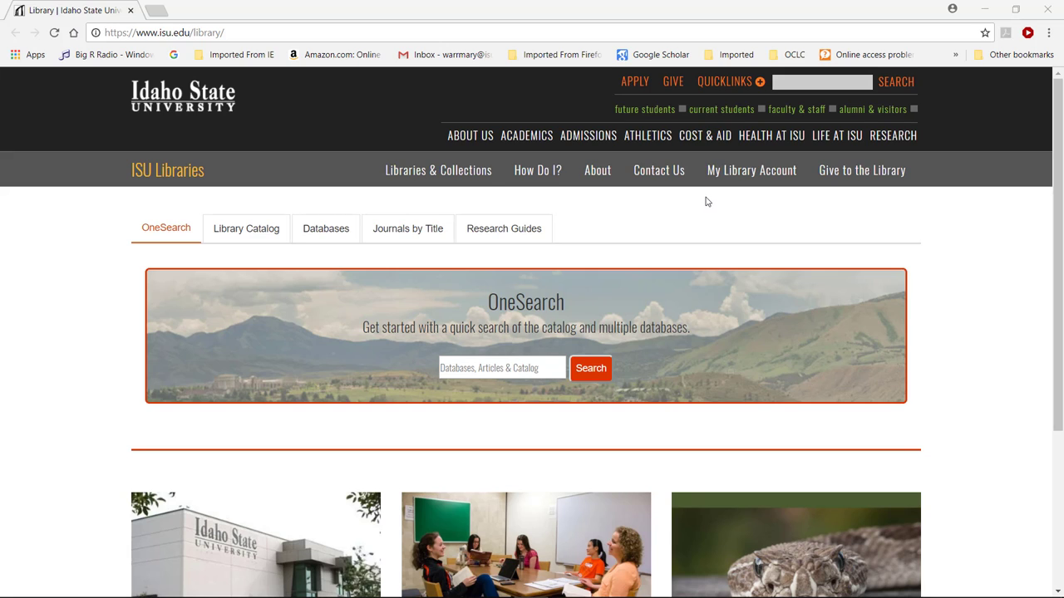
- Log in to the Interlibrary Loan Account from My Library Account with ISU ID and last name
mouse_move(711, 169)
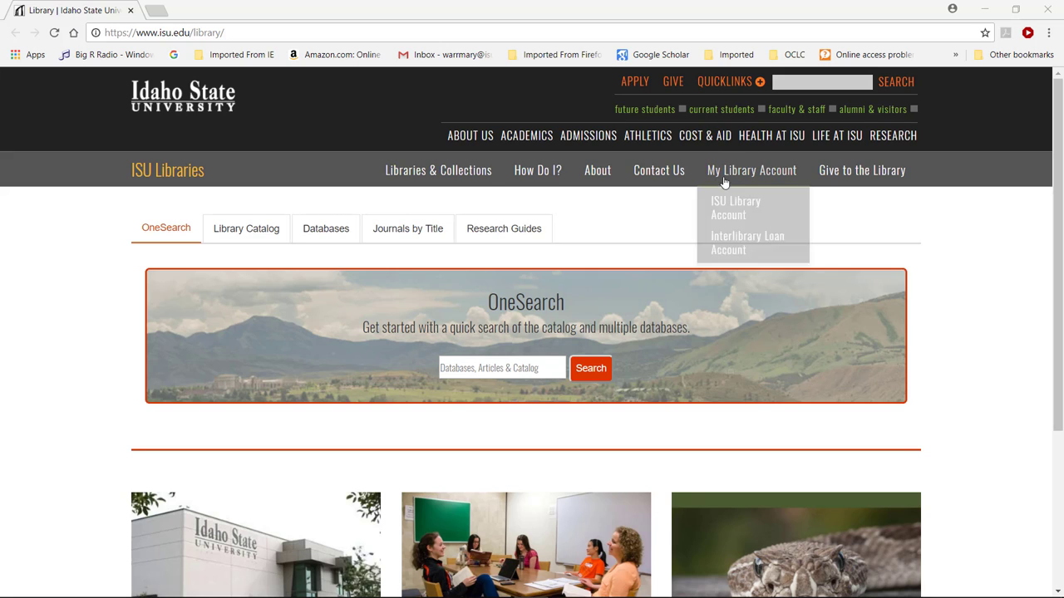
left_click(744, 240)
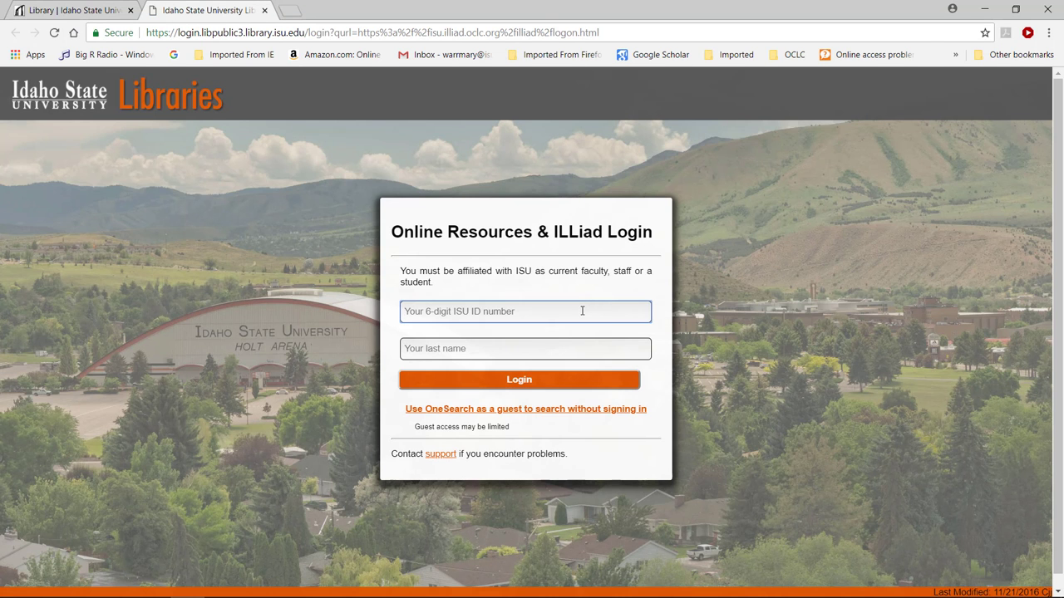
type("12345")
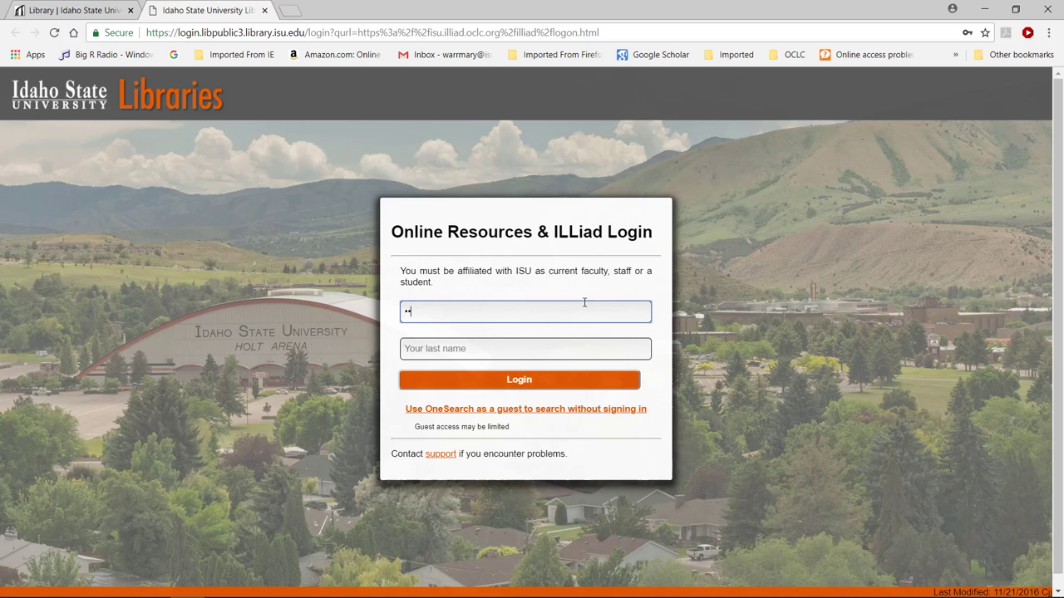
type("6")
left_click(571, 346)
type("student")
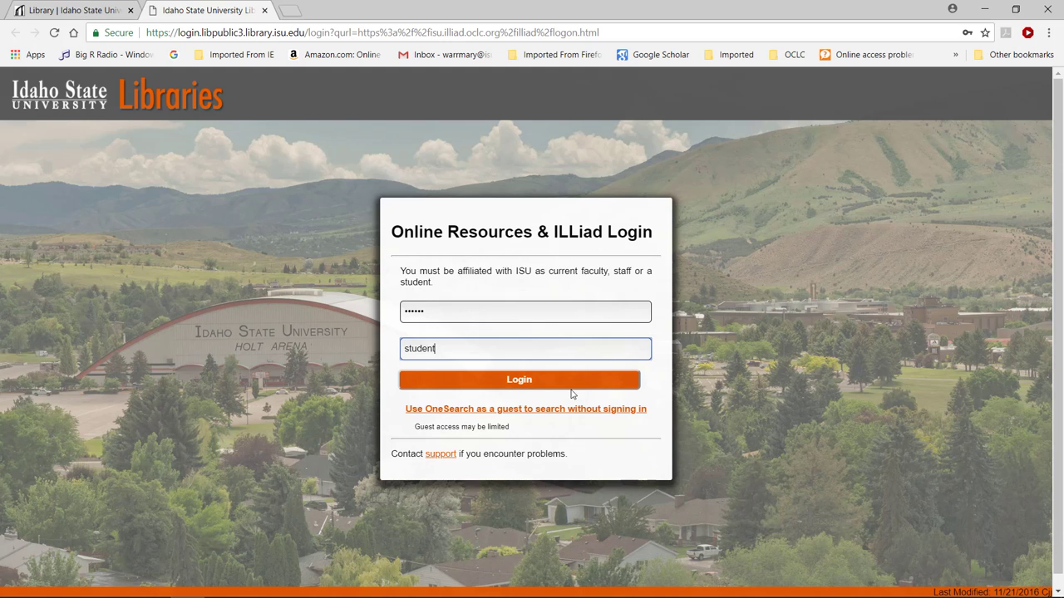
left_click(571, 394)
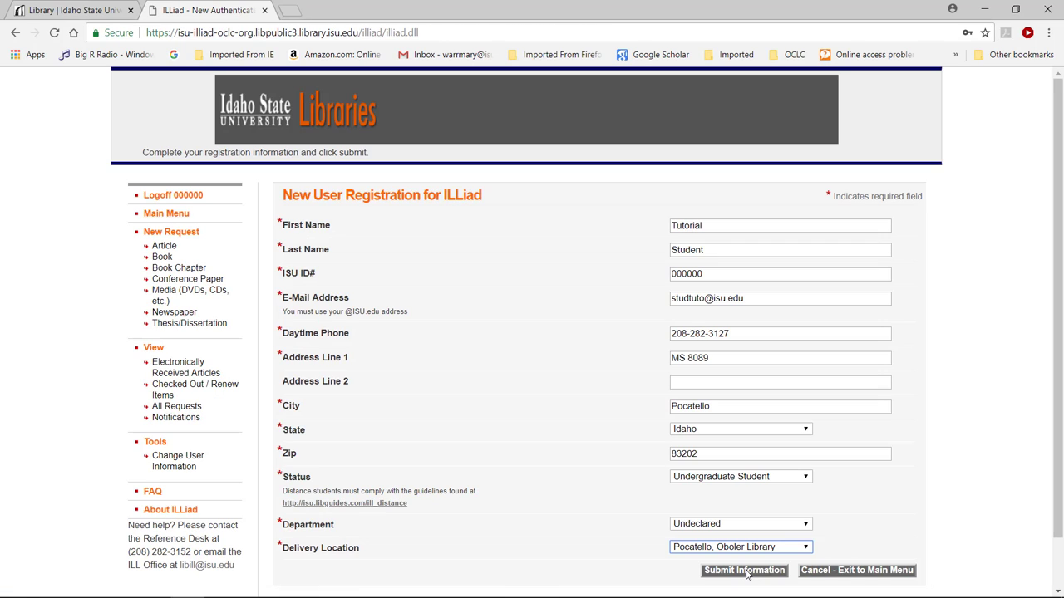
- Submit the completed registration form to reach the ILLiad Main Menu
left_click(744, 570)
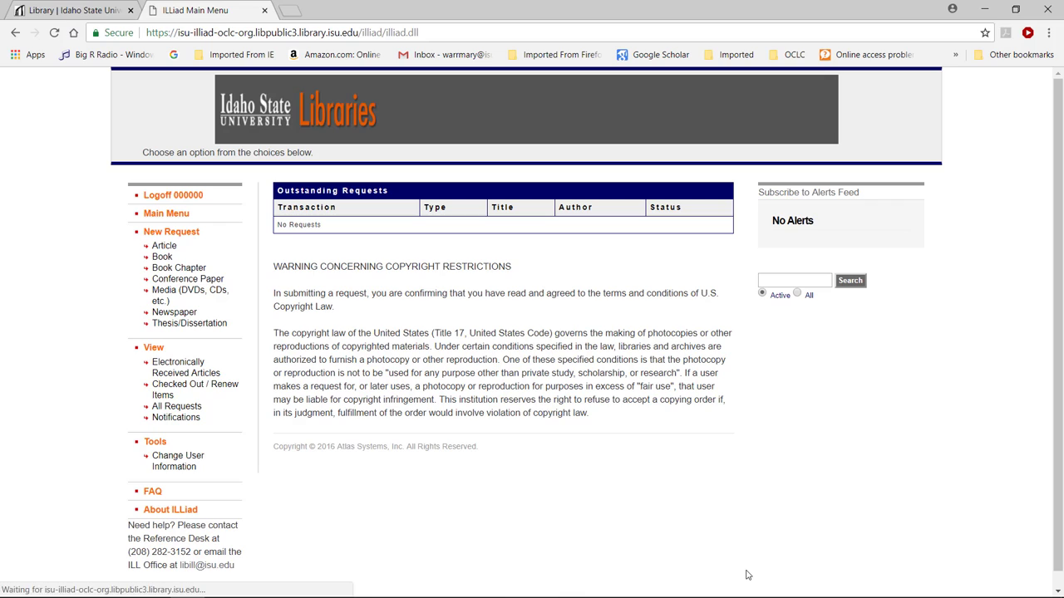